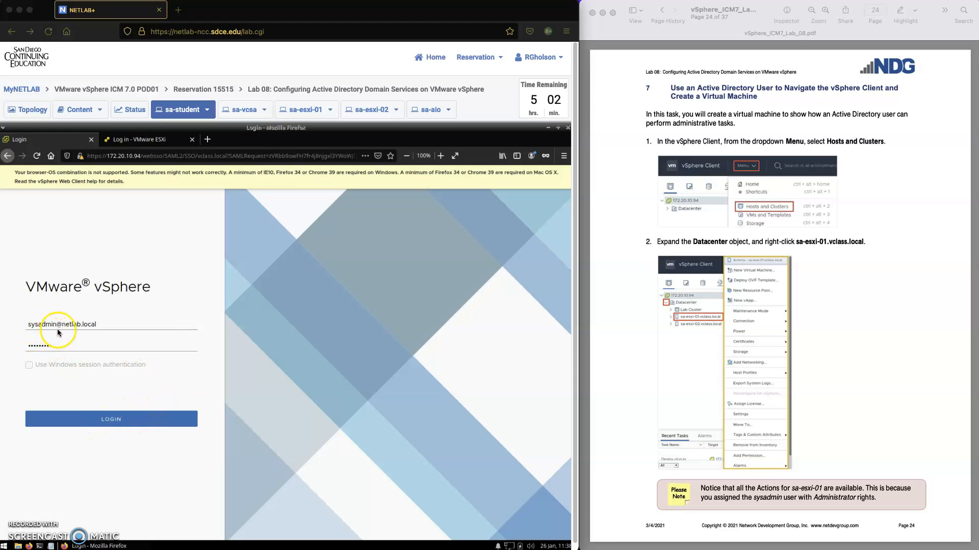
Log in to the vSphere Client with the credentials already filled in and expand Datacenter in the Hosts and Clusters inventory.
{"action": "left_click", "coordinate": [103, 421]}
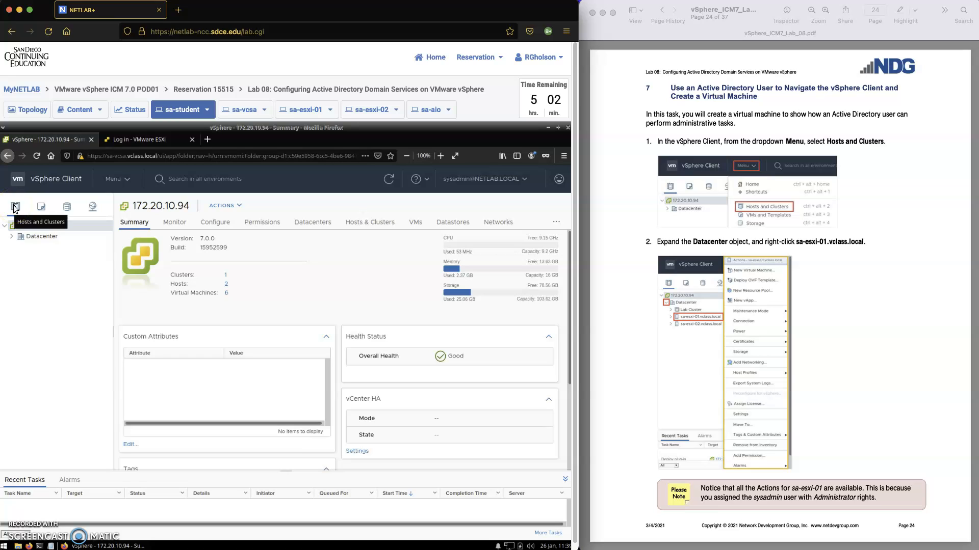
{"action": "left_click", "coordinate": [12, 237]}
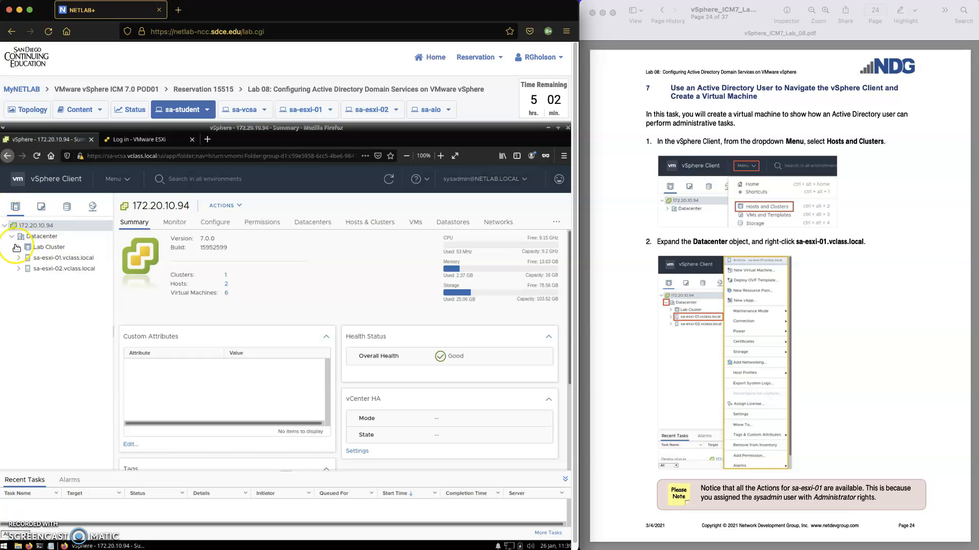
Examine the actions available to this account on host sa-esxi-01.vclass.local and compare them with the lab guide.
{"action": "right_click", "coordinate": [45, 258]}
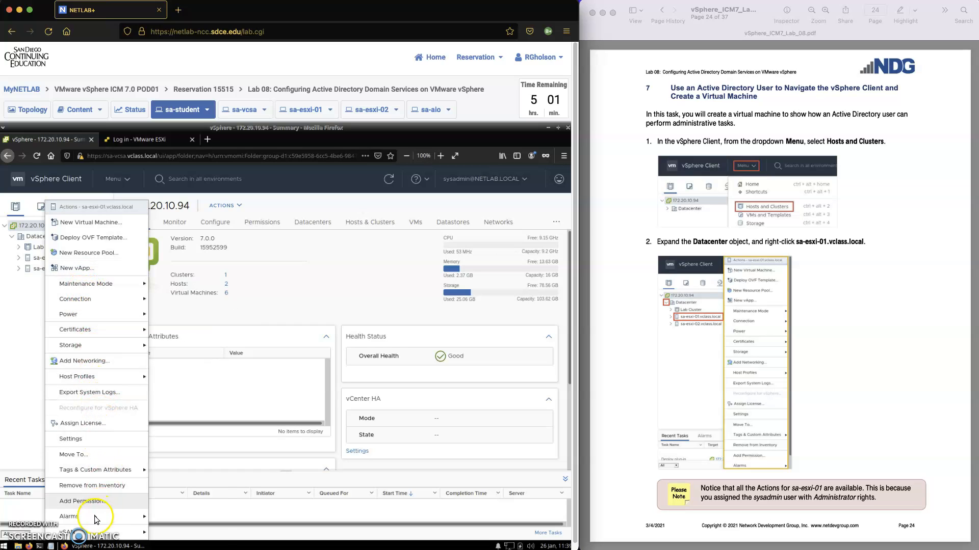
{"action": "mouse_move", "coordinate": [84, 533]}
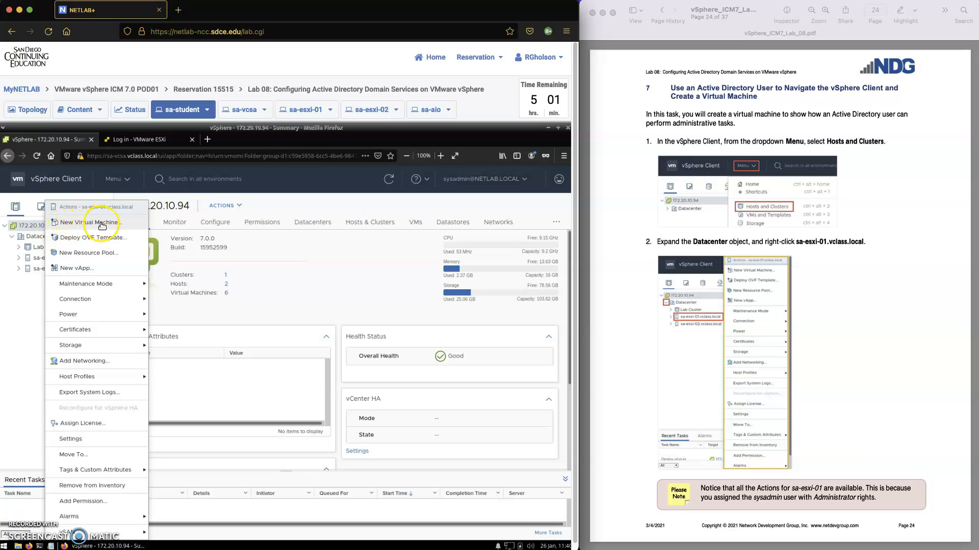
{"action": "scroll", "coordinate": [619, 400], "scroll_direction": "down", "scroll_amount": 3}
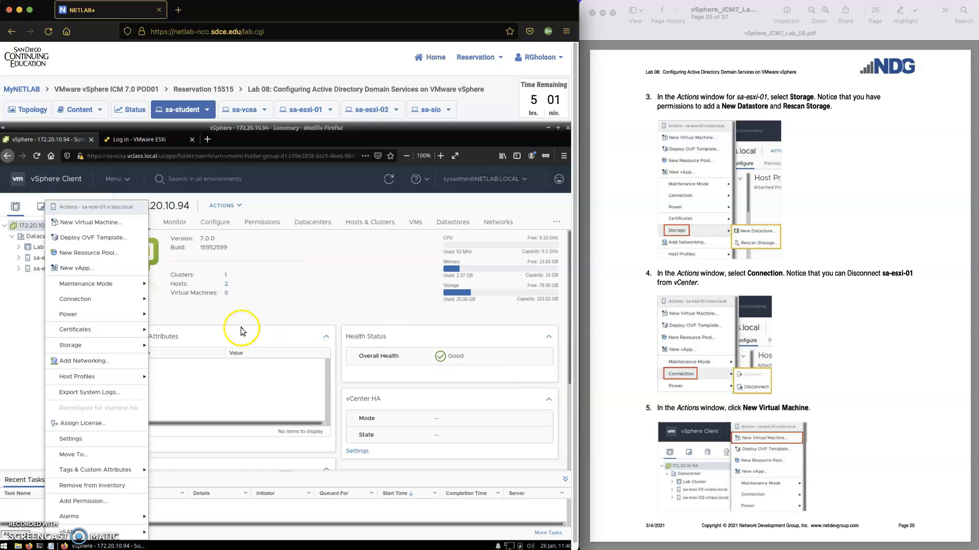
{"action": "left_click", "coordinate": [30, 375]}
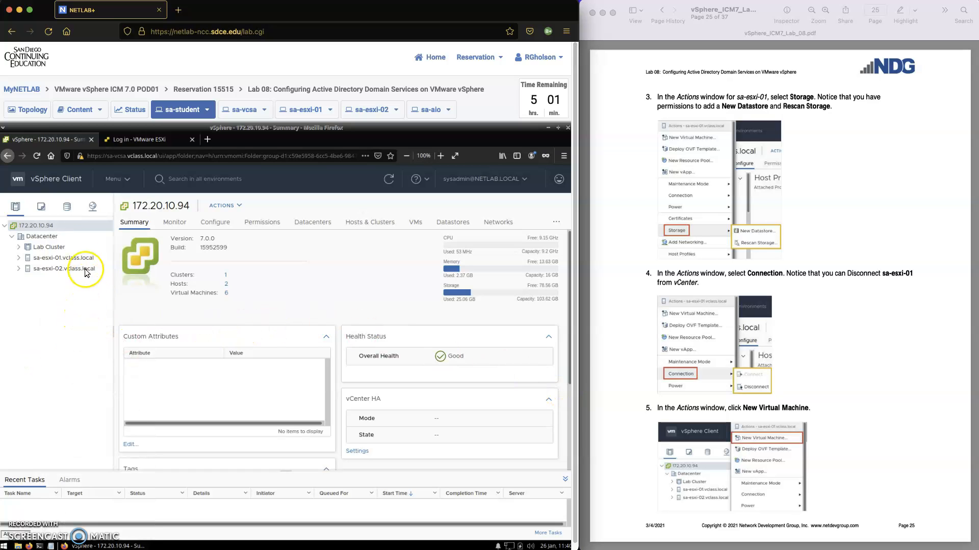
Show the storage inventory under Datacenter and examine the actions available for datastore 1.
{"action": "left_click", "coordinate": [64, 210]}
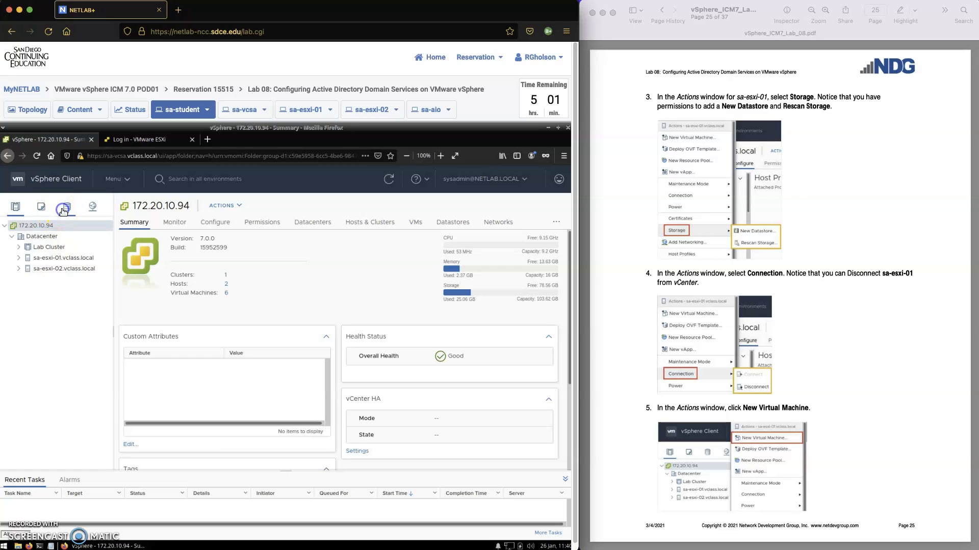
{"action": "left_click", "coordinate": [11, 236]}
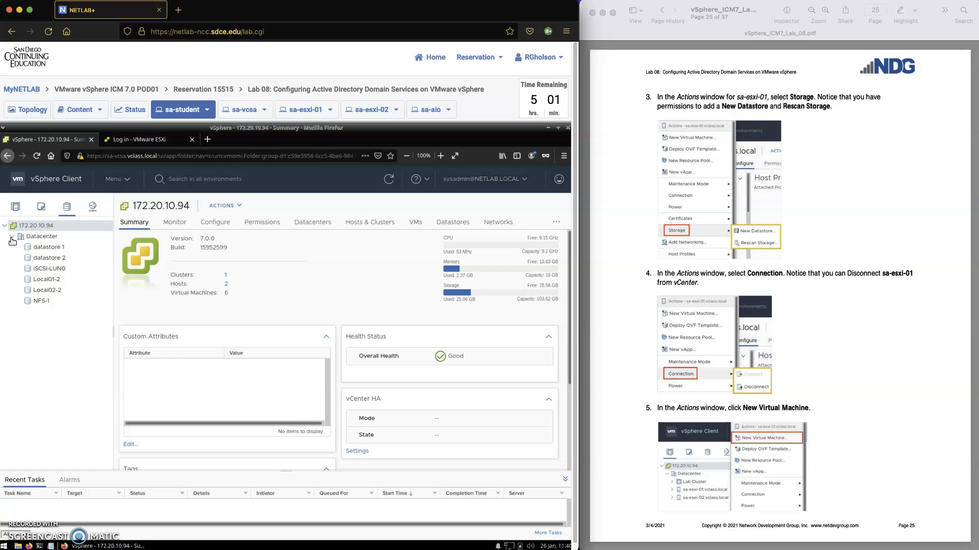
{"action": "right_click", "coordinate": [43, 250]}
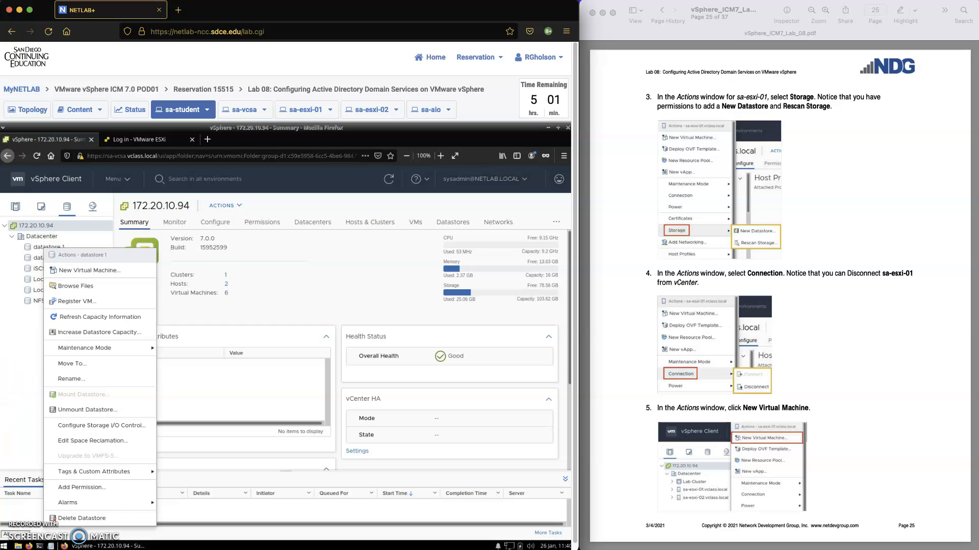
{"action": "left_click", "coordinate": [25, 362]}
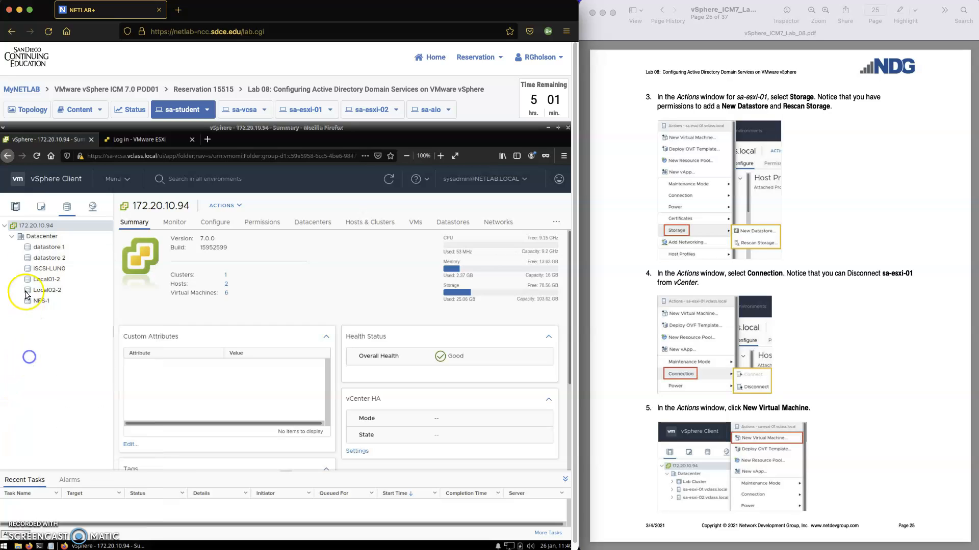
Examine the storage actions available for the Datacenter object.
{"action": "left_click", "coordinate": [38, 237]}
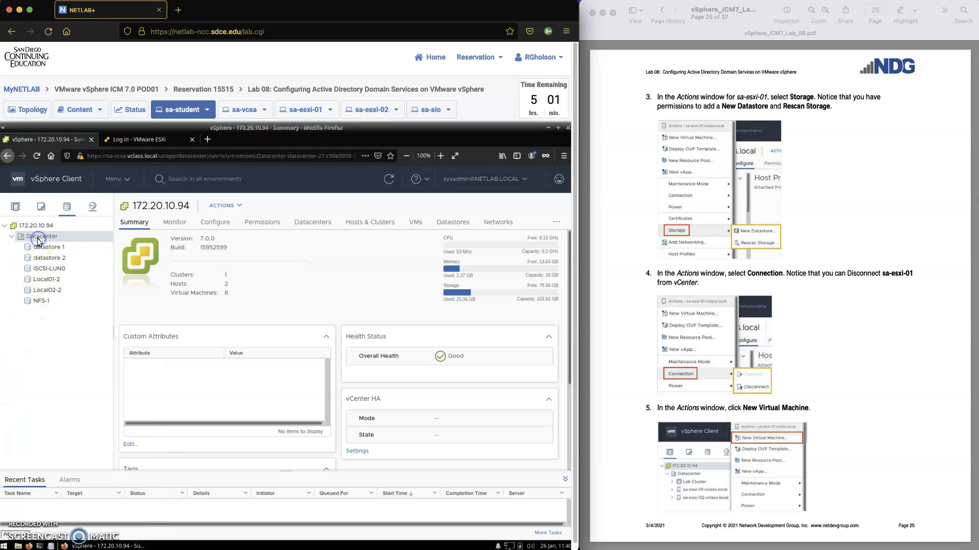
{"action": "right_click", "coordinate": [38, 237]}
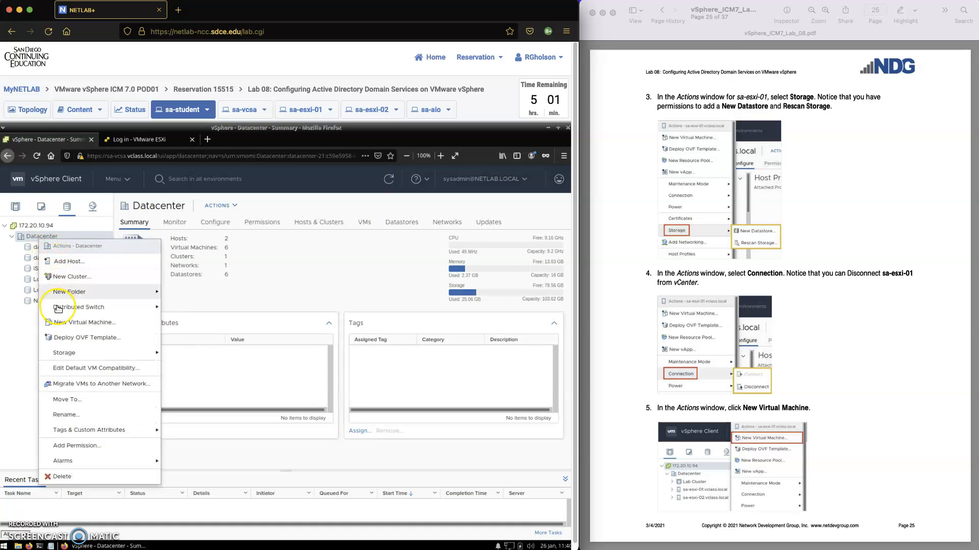
{"action": "mouse_move", "coordinate": [54, 306]}
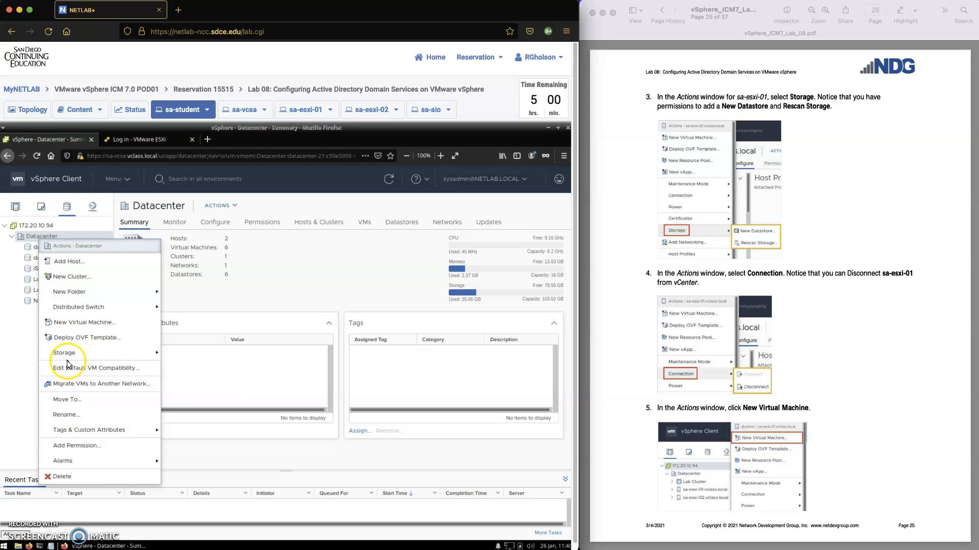
{"action": "mouse_move", "coordinate": [68, 362]}
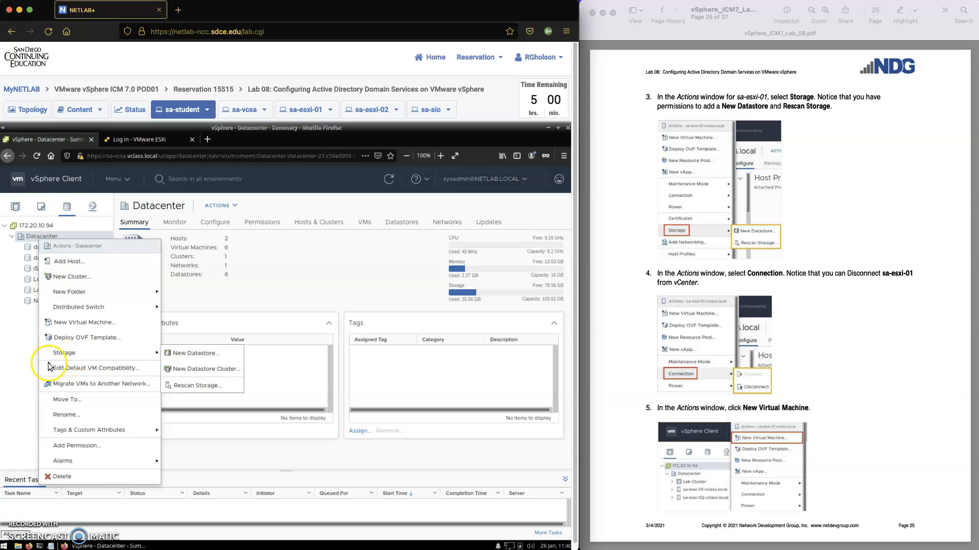
{"action": "left_click", "coordinate": [37, 373]}
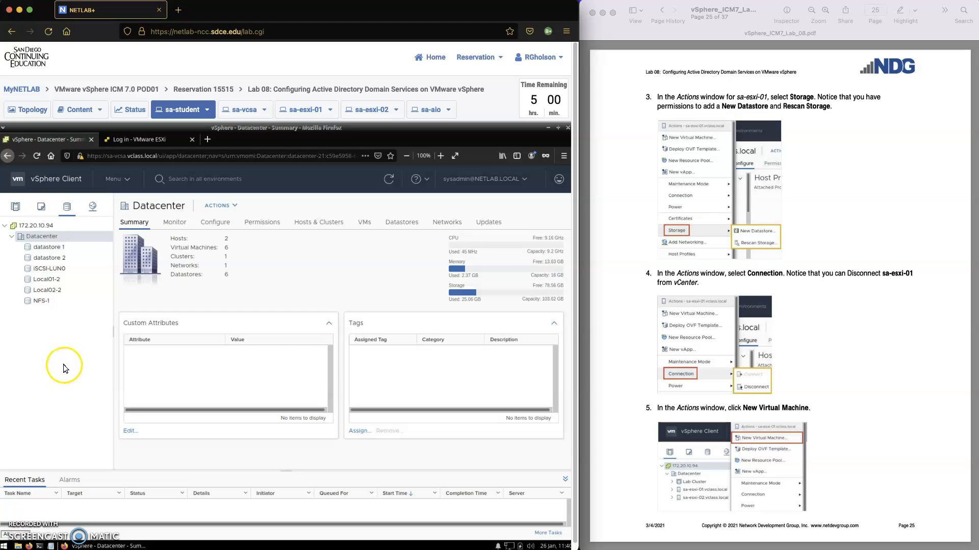
Return to Hosts and Clusters and examine the connection options for host sa-esxi-01.vclass.local.
{"action": "left_click", "coordinate": [15, 206]}
{"action": "left_click", "coordinate": [56, 258]}
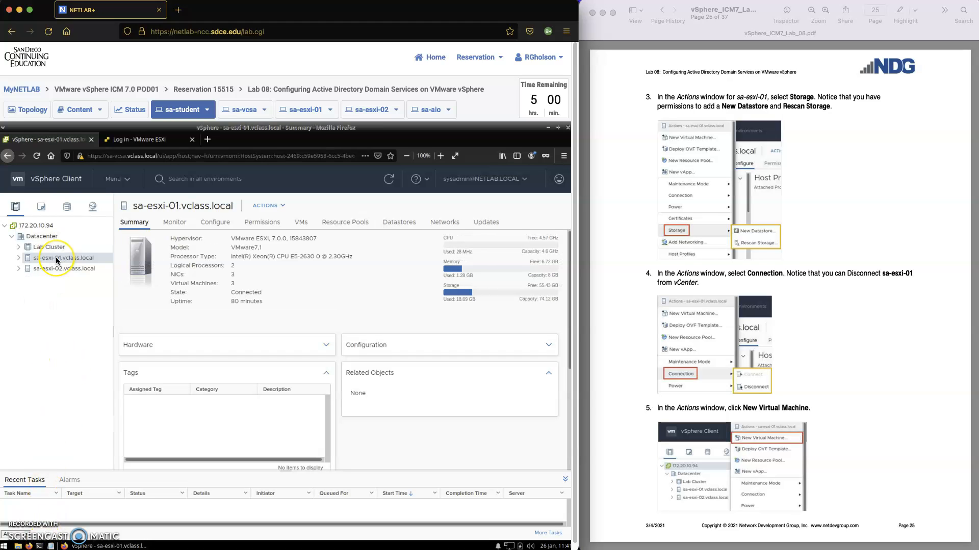
{"action": "left_click", "coordinate": [74, 260]}
{"action": "right_click", "coordinate": [74, 261]}
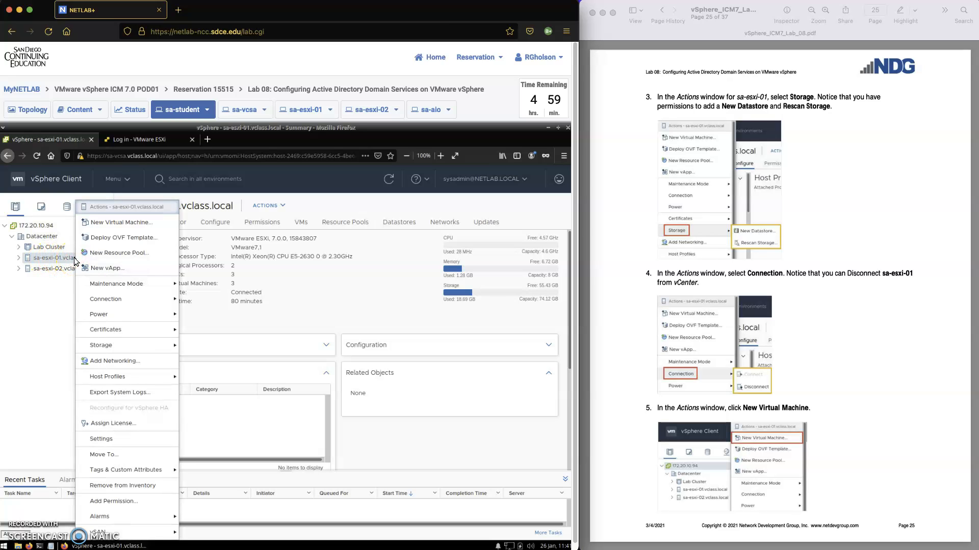
{"action": "mouse_move", "coordinate": [116, 306]}
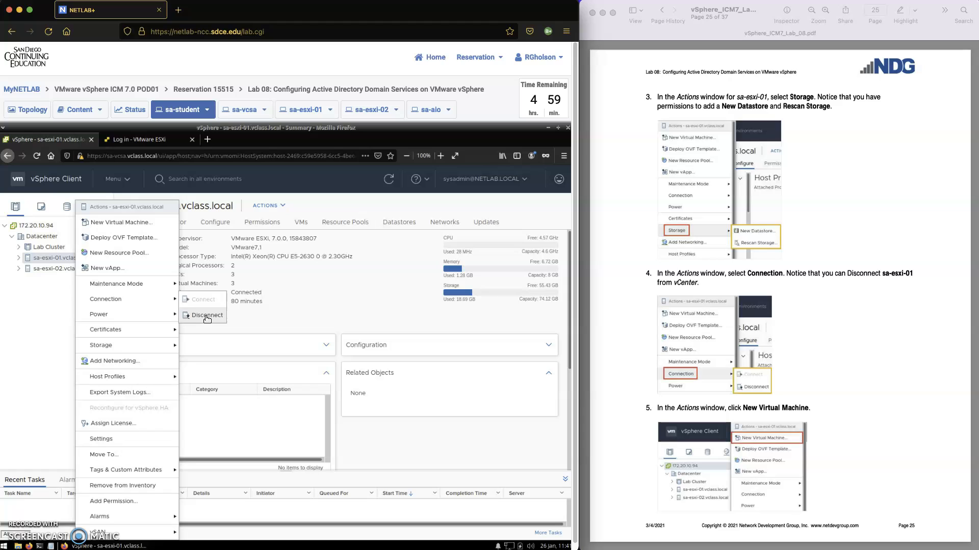
Start a new virtual machine on sa-esxi-01.vclass.local, accepting "Create a new virtual machine" as the creation type.
{"action": "left_click", "coordinate": [127, 225]}
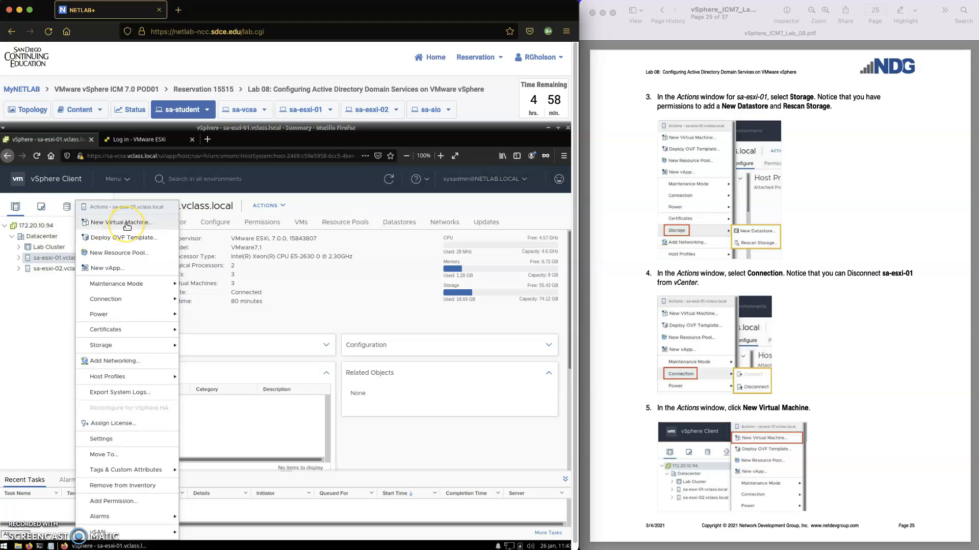
{"action": "left_click", "coordinate": [127, 225]}
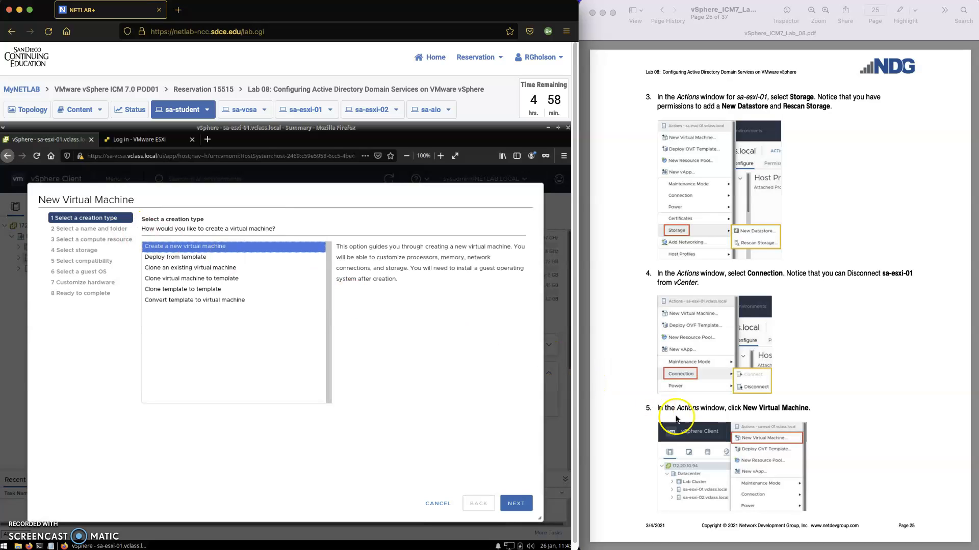
{"action": "scroll", "coordinate": [710, 430], "scroll_direction": "down", "scroll_amount": 3}
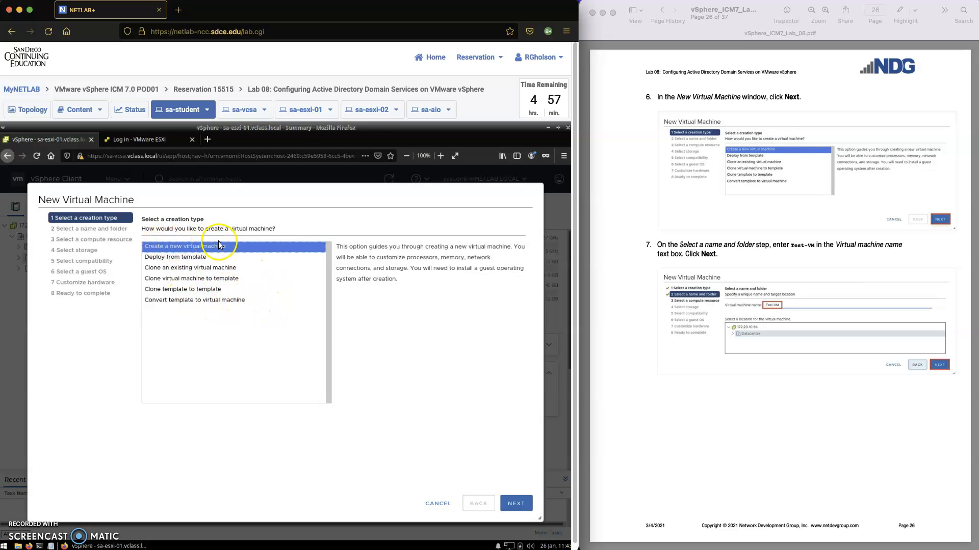
{"action": "left_click", "coordinate": [521, 507]}
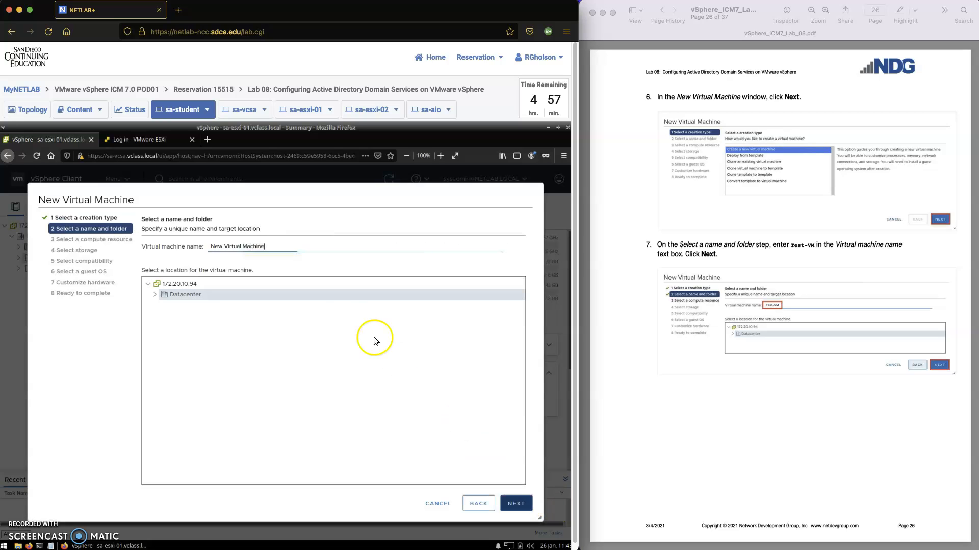
Name the virtual machine Test-VM and keep Datacenter as its location.
{"action": "left_click", "coordinate": [256, 246]}
{"action": "triple_click", "coordinate": [256, 246]}
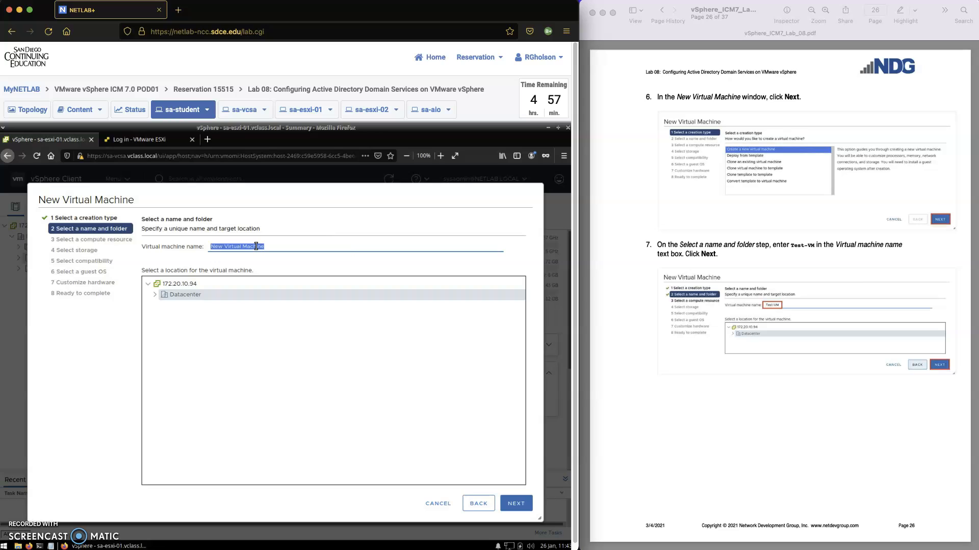
{"action": "type", "text": "T"}
{"action": "left_click", "coordinate": [514, 505]}
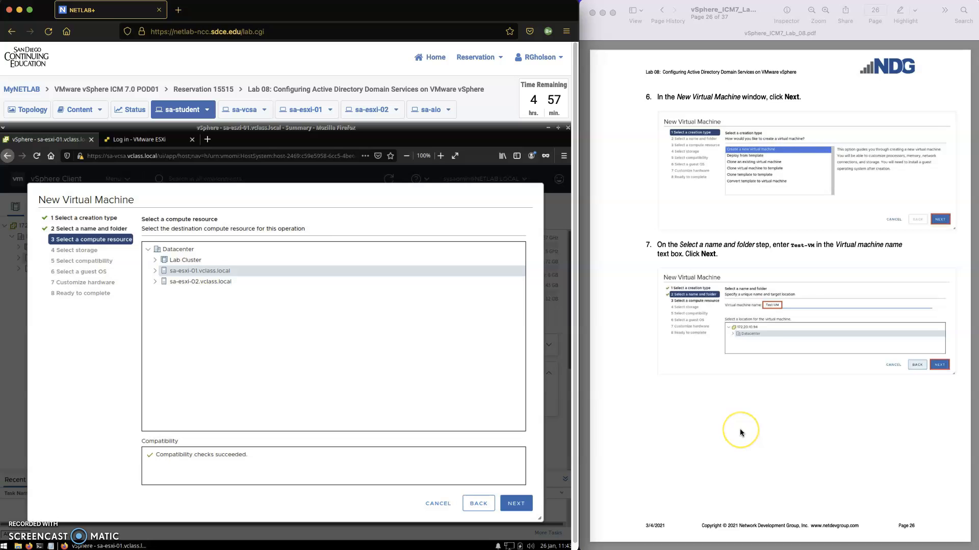
Accept sa-esxi-01.vclass.local as the compute resource and choose the Local01-2 datastore for the virtual machine's storage.
{"action": "scroll", "coordinate": [740, 432], "scroll_direction": "down", "scroll_amount": 10}
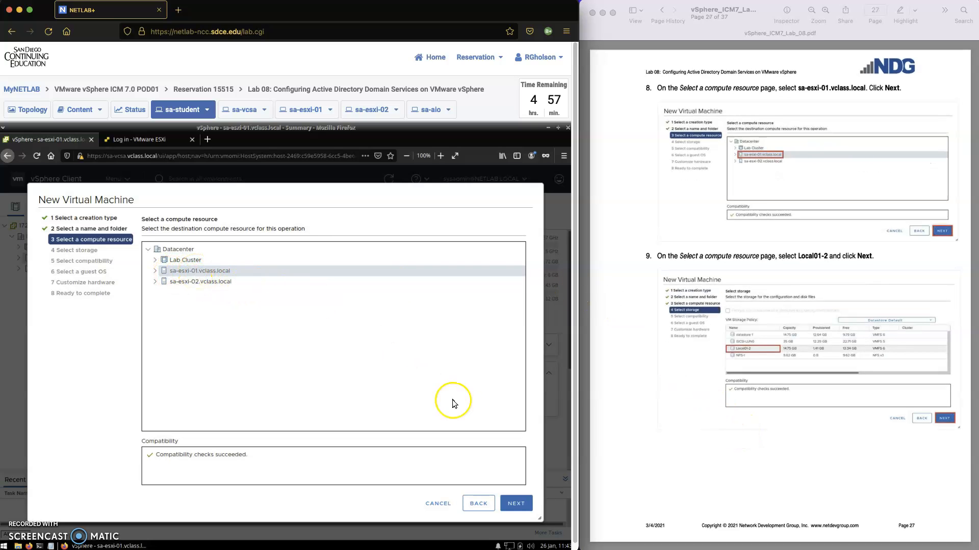
{"action": "left_click", "coordinate": [517, 503]}
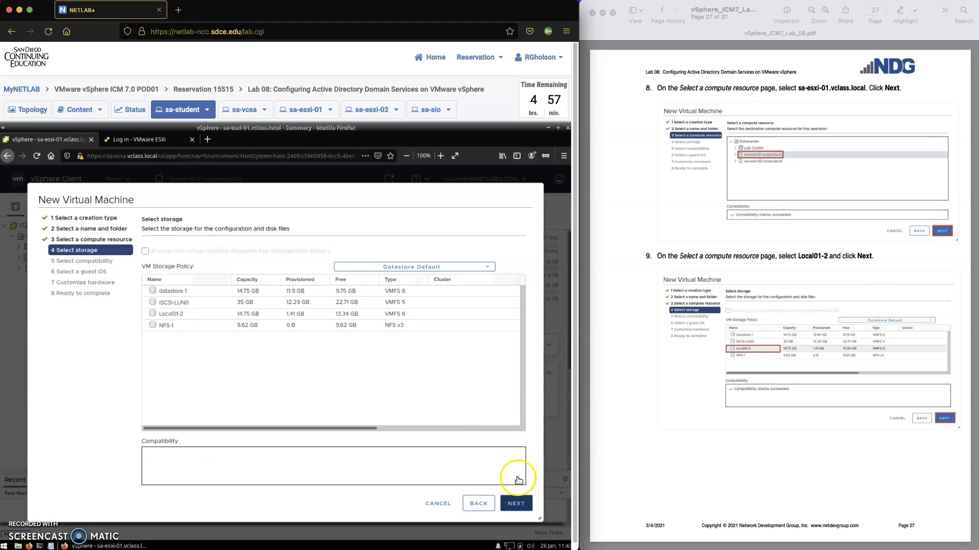
{"action": "left_click", "coordinate": [173, 316]}
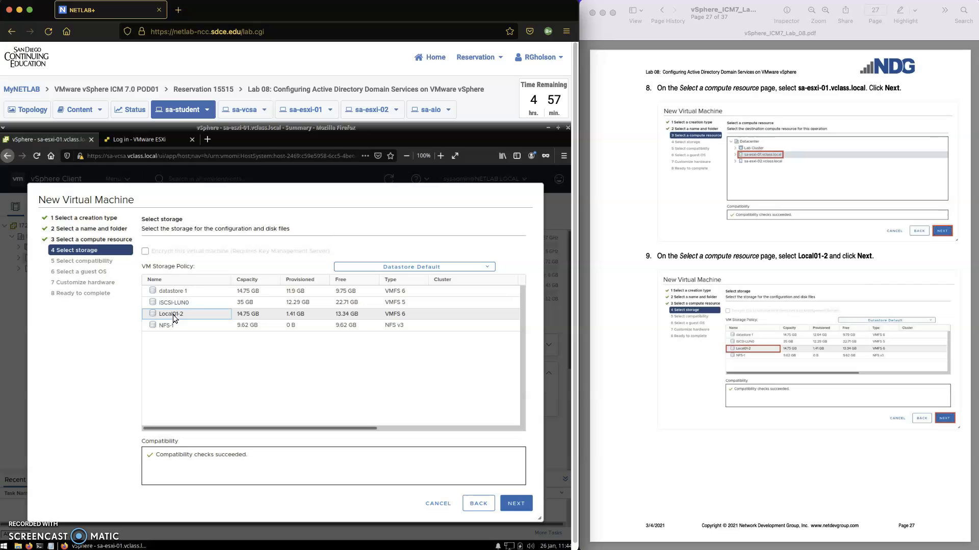
{"action": "left_click", "coordinate": [520, 505]}
Keep compatibility at ESXi 7.0 and later, and set the guest OS to the Linux family, version Ubuntu Linux (64-bit).
{"action": "scroll", "coordinate": [768, 461], "scroll_direction": "down", "scroll_amount": 5}
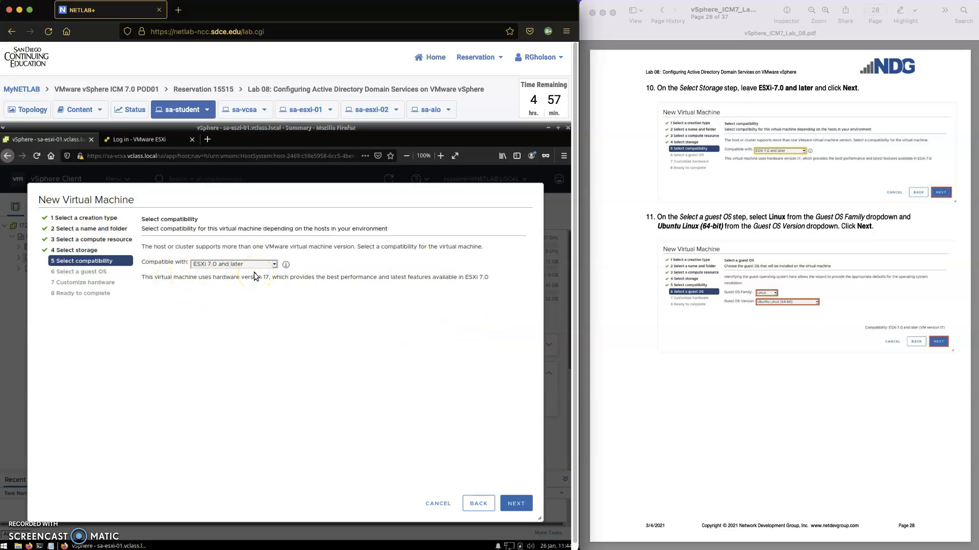
{"action": "left_click", "coordinate": [516, 504]}
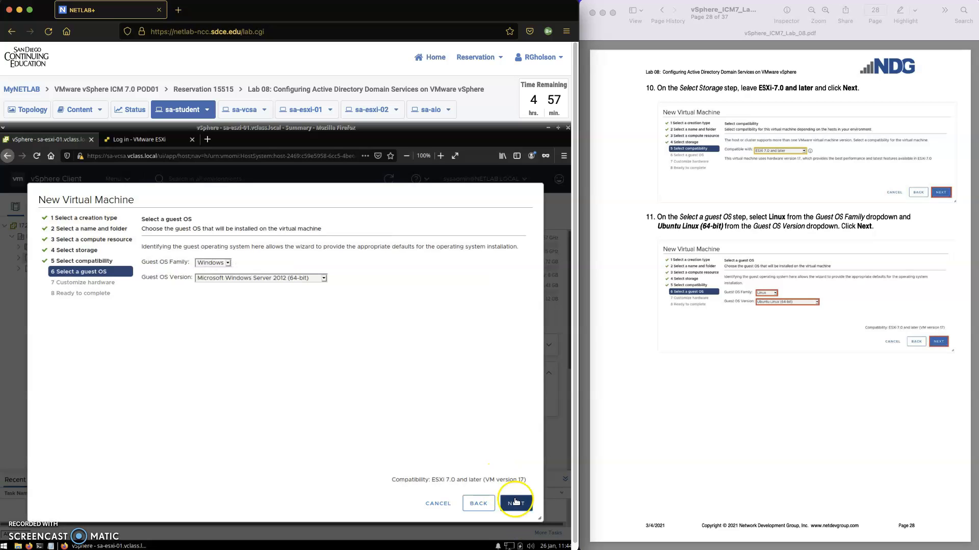
{"action": "left_click", "coordinate": [228, 269]}
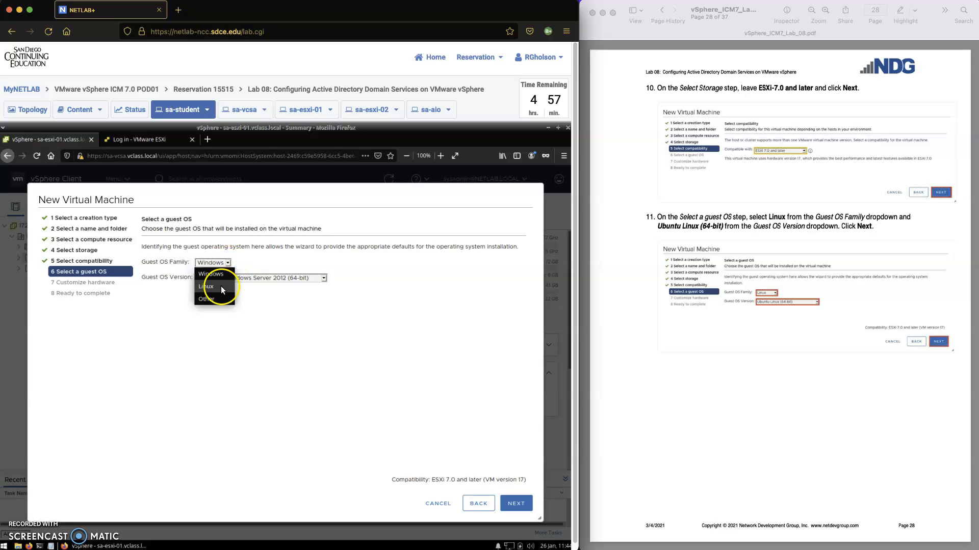
{"action": "left_click", "coordinate": [221, 287]}
{"action": "left_click", "coordinate": [298, 279]}
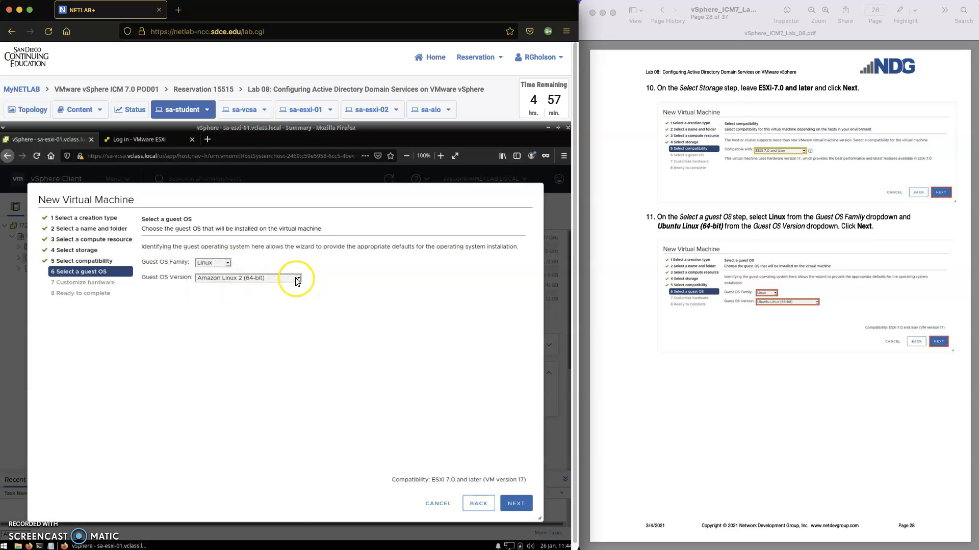
{"action": "scroll", "coordinate": [261, 416], "scroll_direction": "down", "scroll_amount": 3}
{"action": "scroll", "coordinate": [261, 416], "scroll_direction": "down", "scroll_amount": 8}
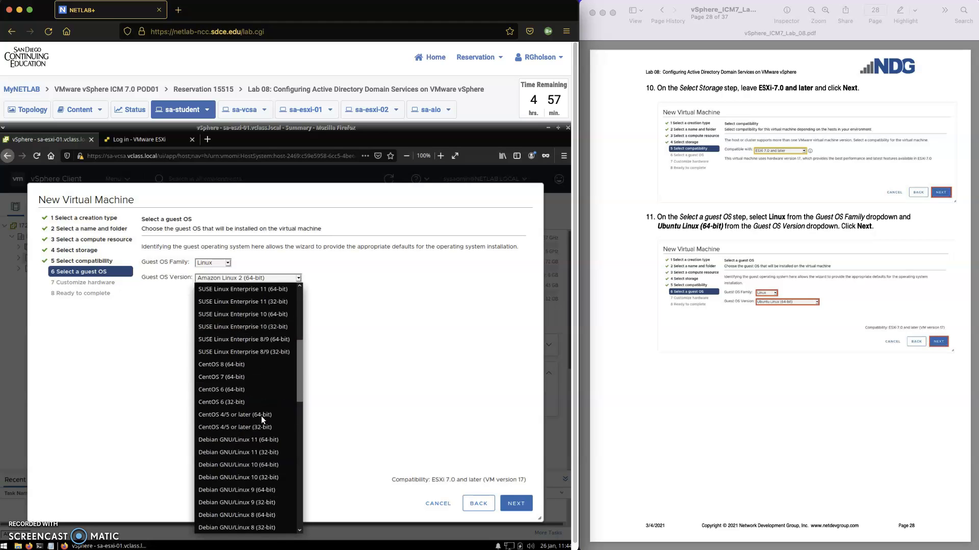
{"action": "scroll", "coordinate": [261, 416], "scroll_direction": "down", "scroll_amount": 6}
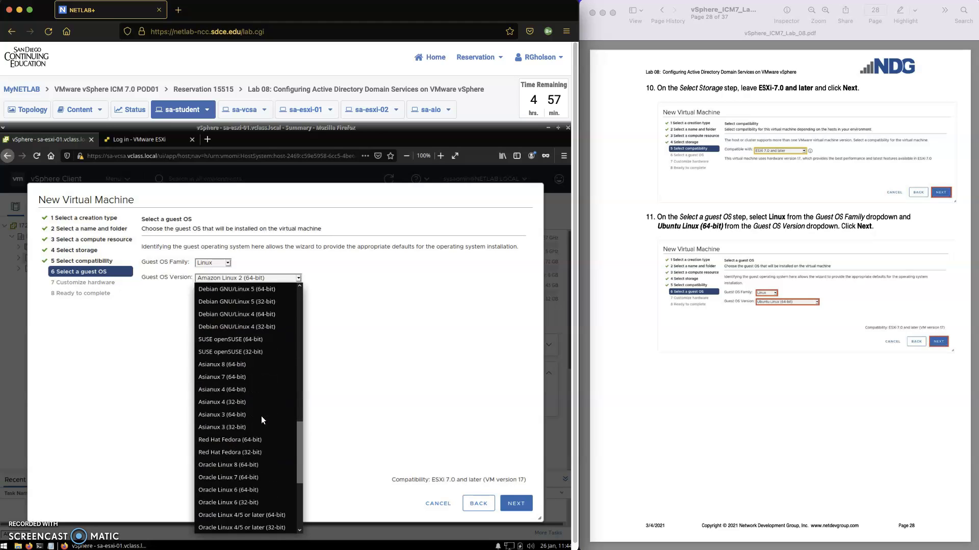
{"action": "scroll", "coordinate": [261, 416], "scroll_direction": "down", "scroll_amount": 1}
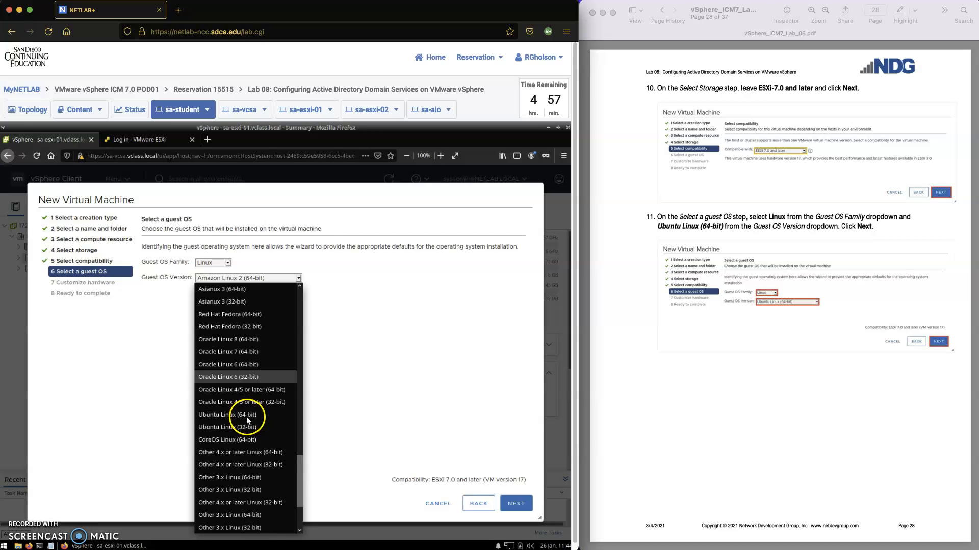
{"action": "left_click", "coordinate": [240, 380]}
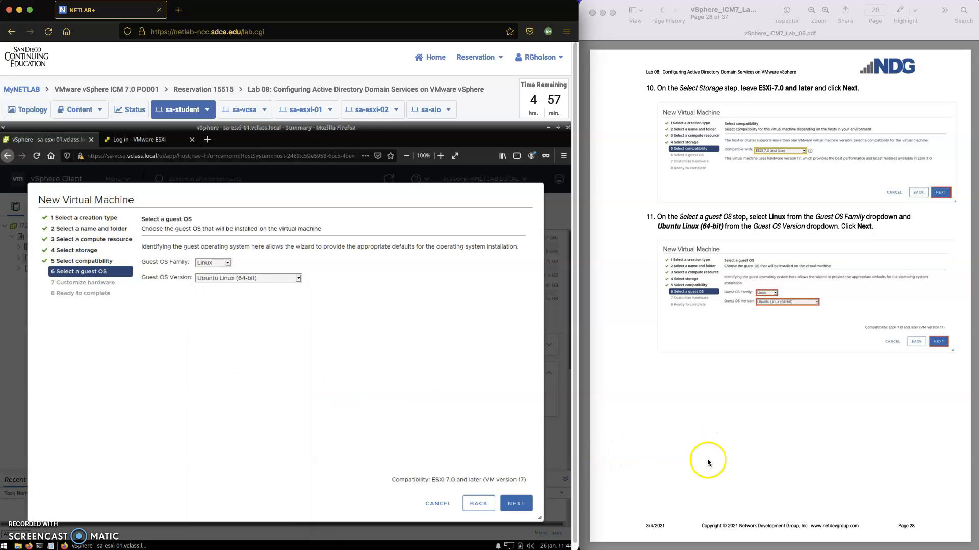
Set the new hard disk's size to 10 GB, keep the other hardware defaults, and finish creating the Test-VM virtual machine.
{"action": "left_click", "coordinate": [516, 504]}
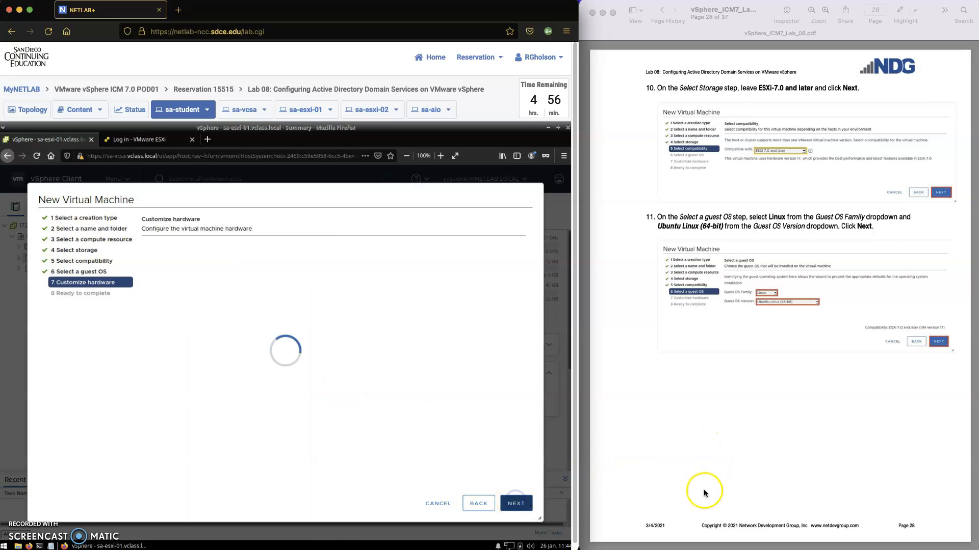
{"action": "scroll", "coordinate": [704, 492], "scroll_direction": "down", "scroll_amount": 5}
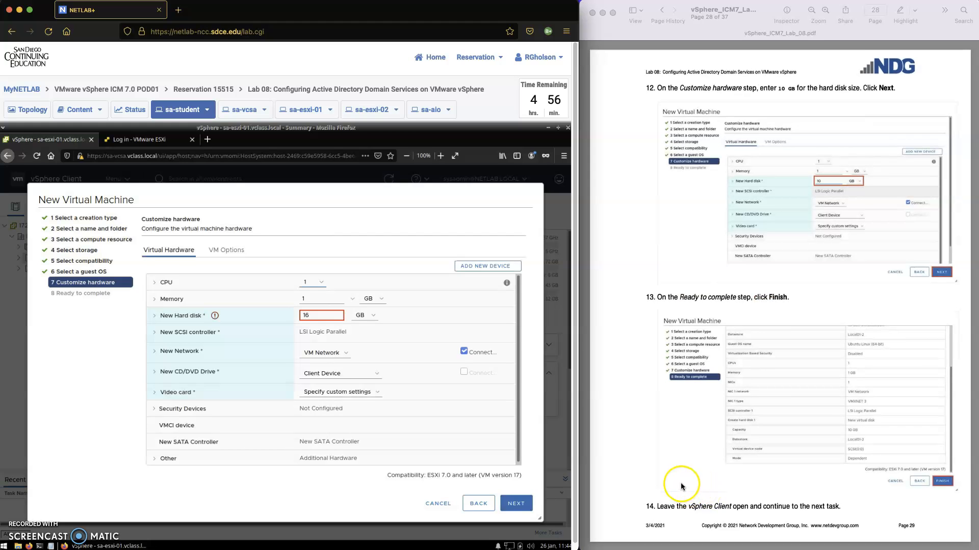
{"action": "mouse_move", "coordinate": [312, 316]}
{"action": "double_click", "coordinate": [312, 316]}
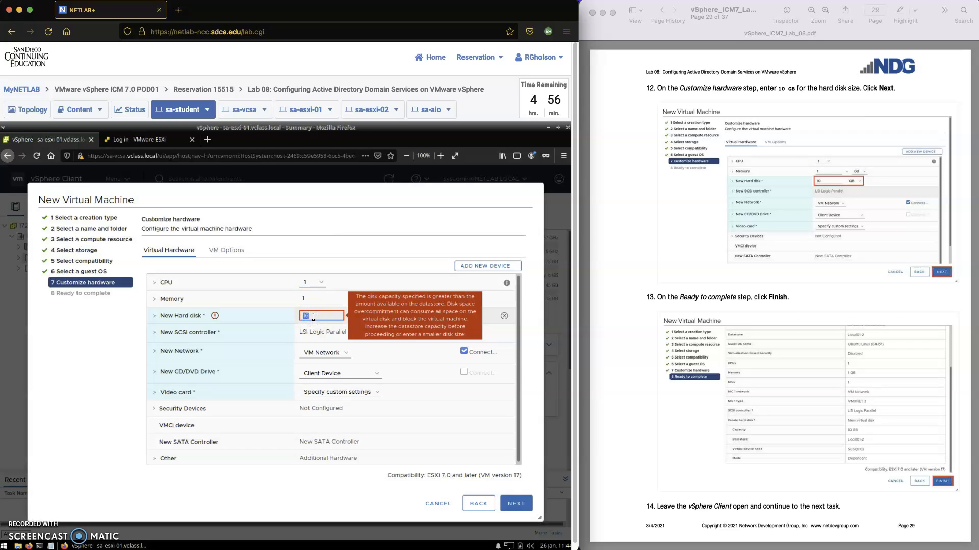
{"action": "type", "text": "1"}
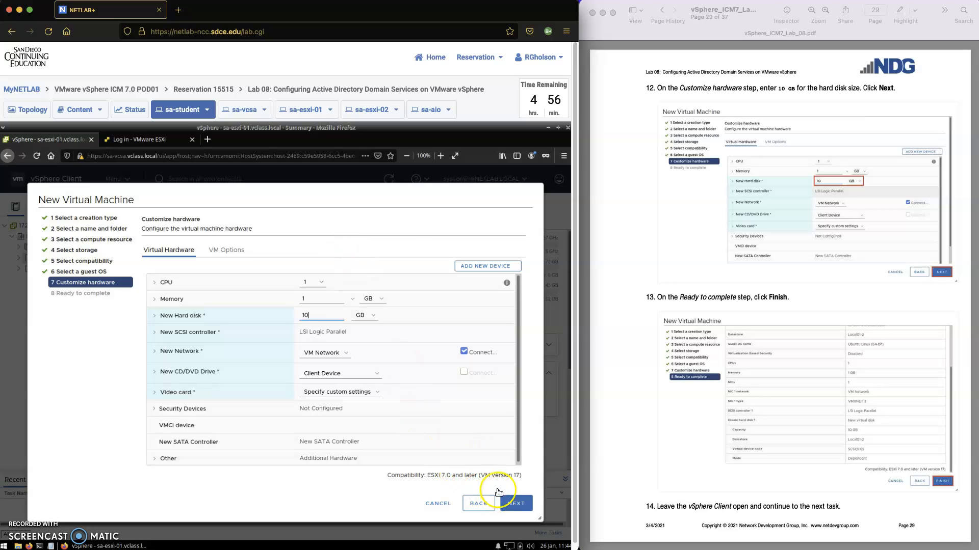
{"action": "left_click", "coordinate": [515, 505]}
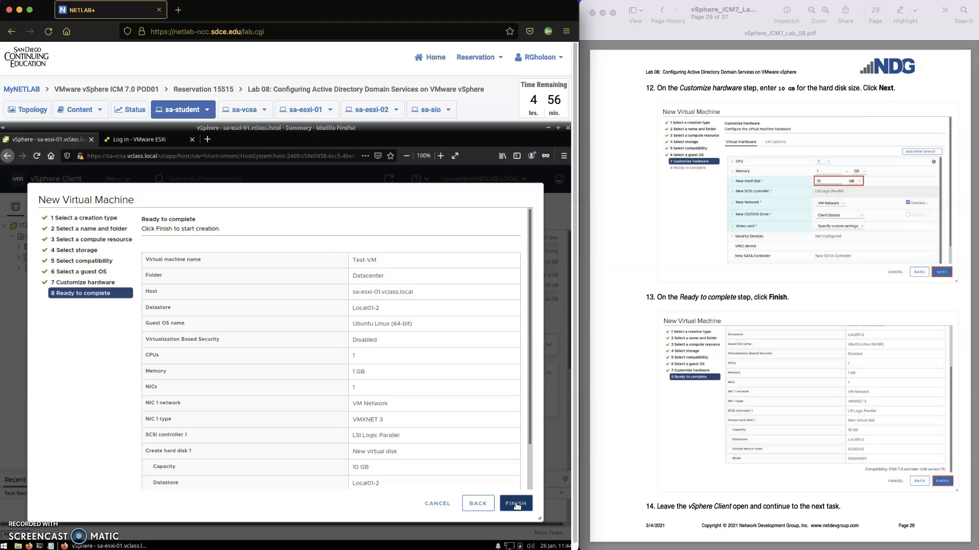
{"action": "left_click", "coordinate": [516, 504]}
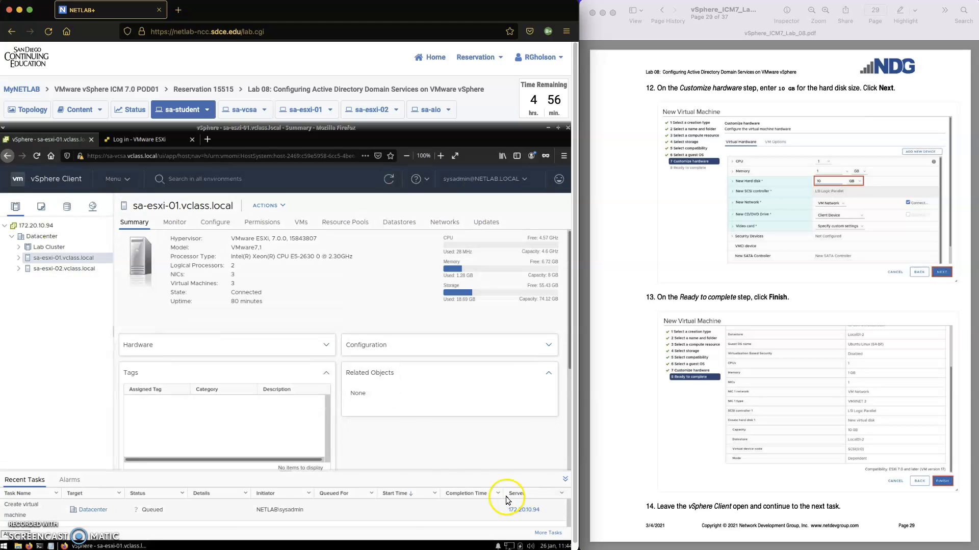